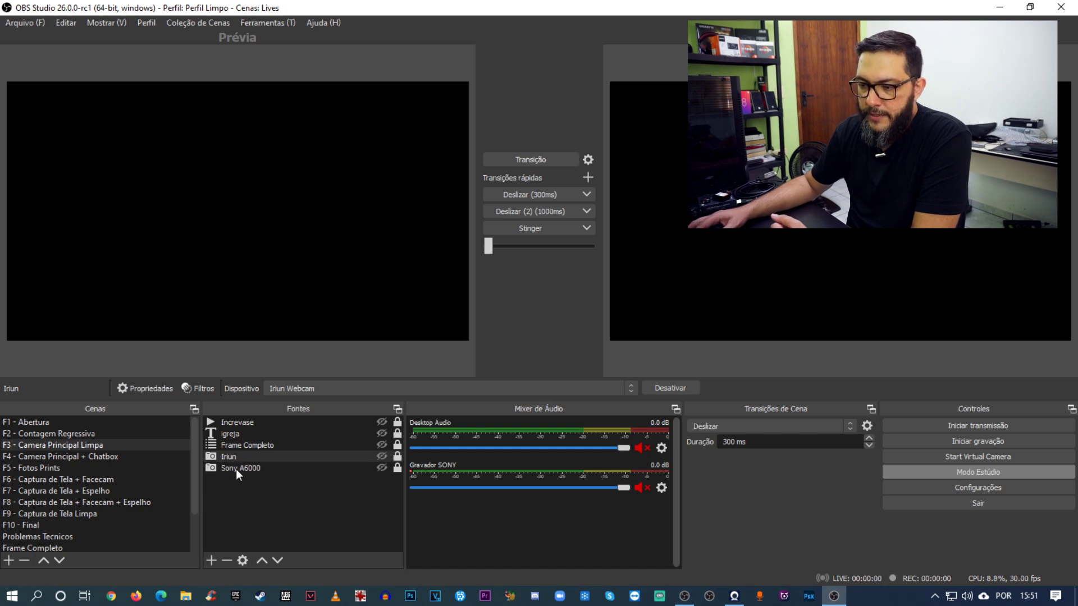
Make the Iriun source visible in the F3 - Camera Principal Limpa scene and transition the scene to the program output
left_click(231, 457)
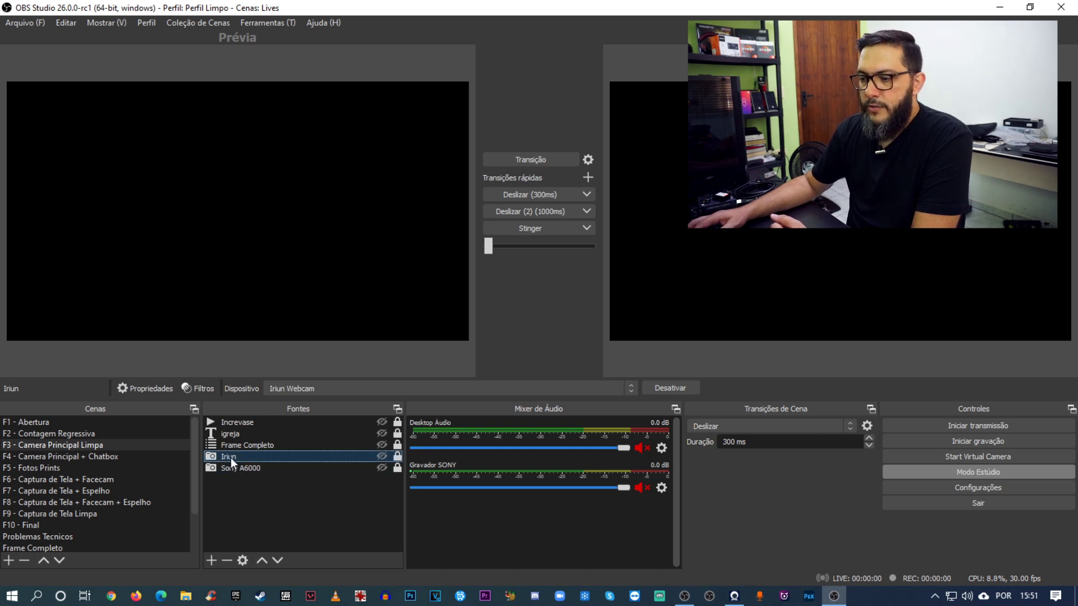
left_click(382, 456)
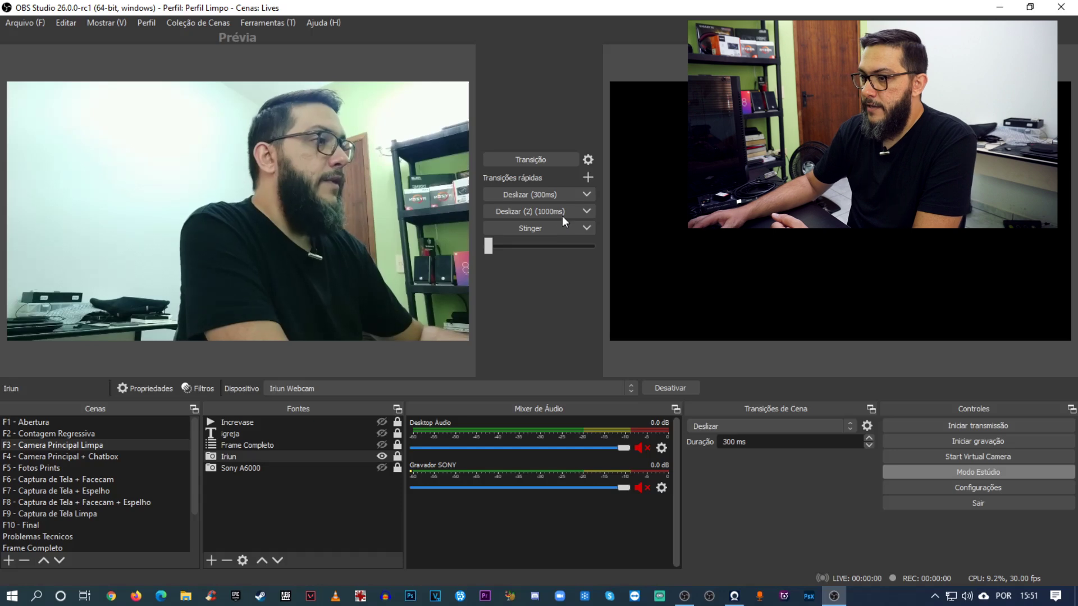
left_click(520, 164)
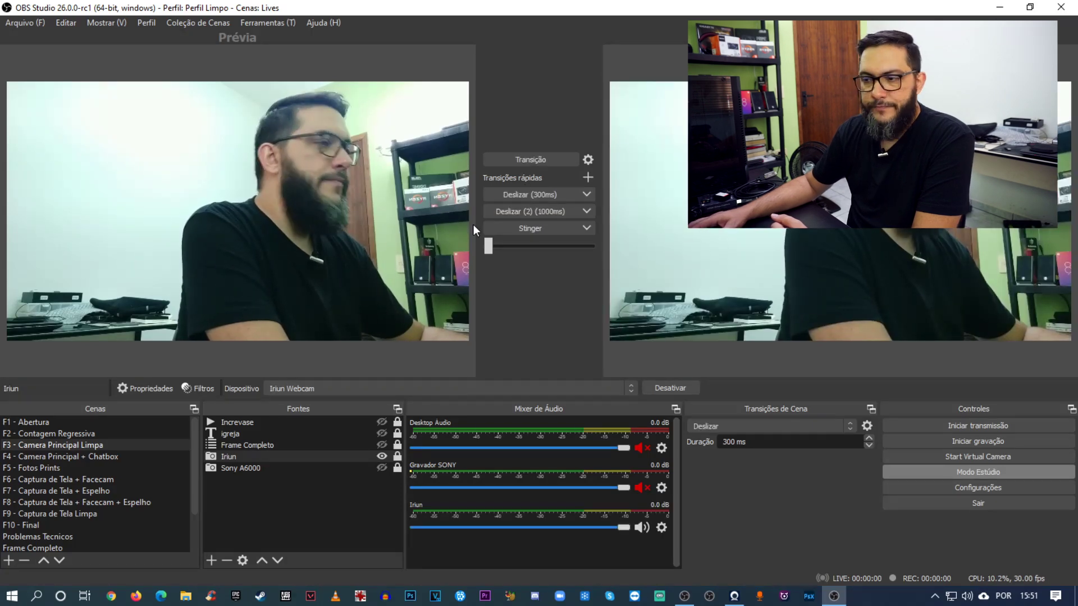
Inspect the Iriun source's available capture devices and its context options without changing anything
left_click(231, 457)
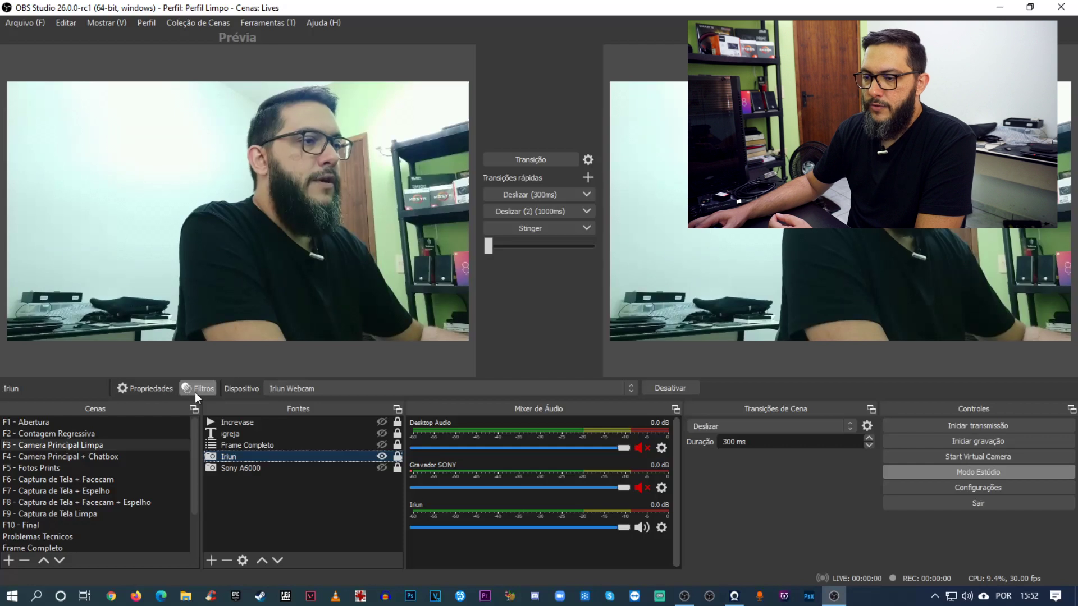
left_click(631, 388)
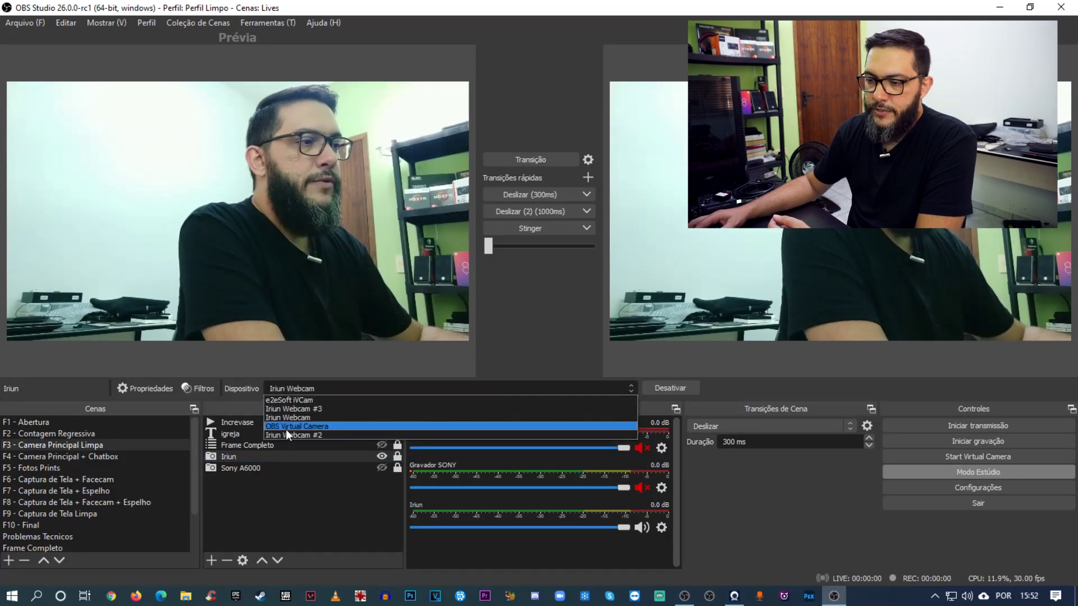
left_click(631, 389)
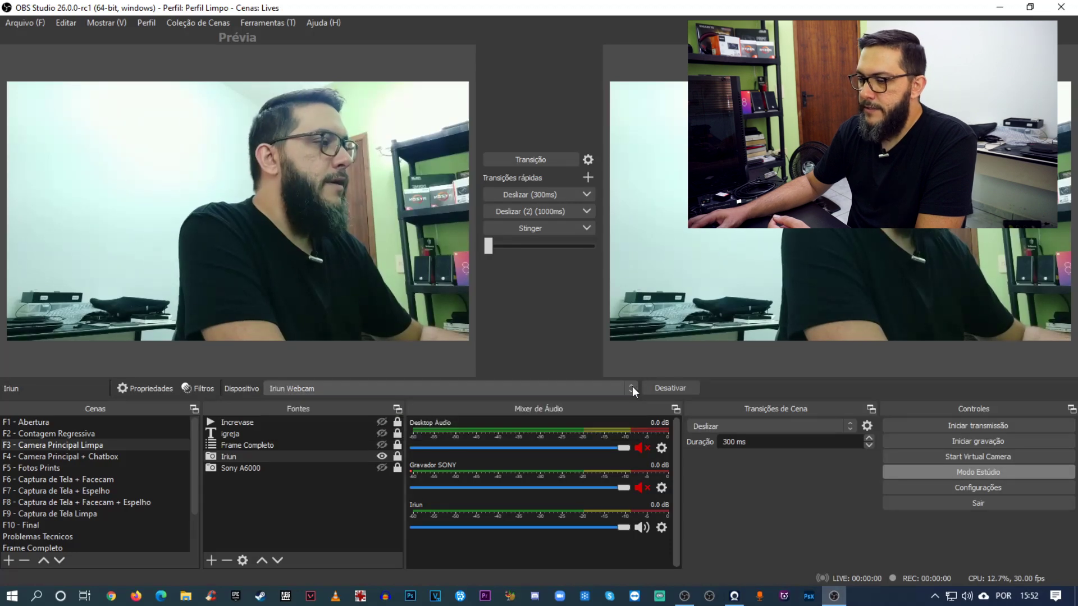
right_click(241, 457)
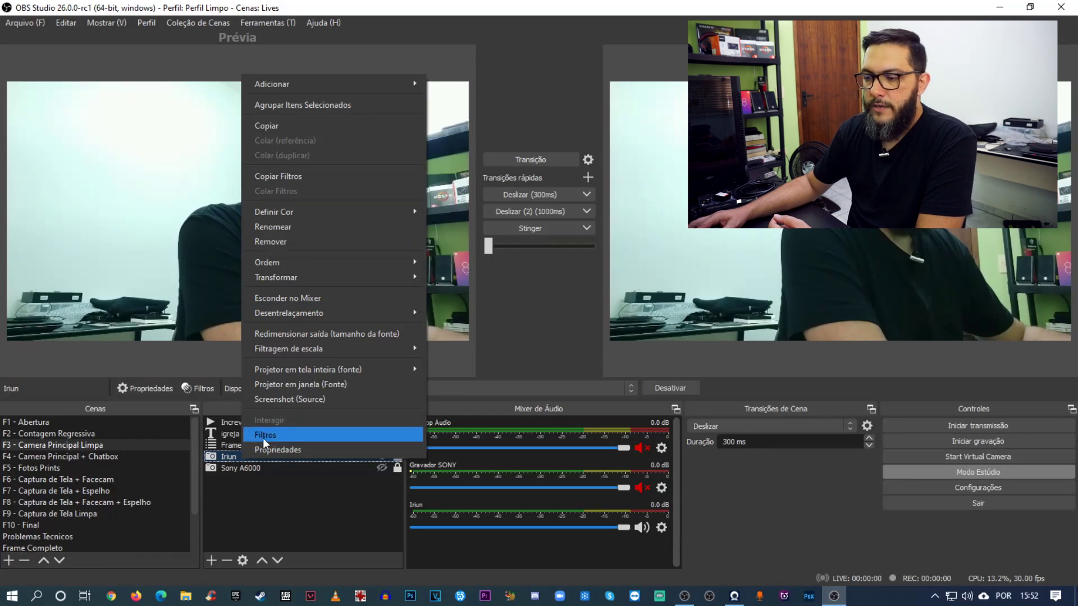
left_click(180, 406)
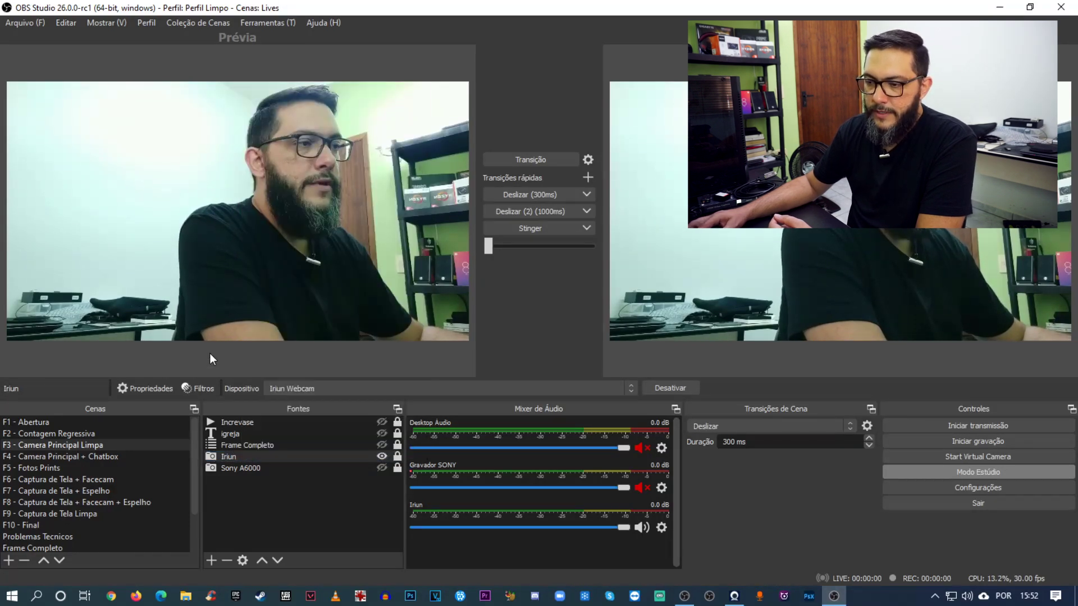
left_click(210, 371)
Open the Iriun source's filters, look over the effect filters that can be added, and close the filters window
left_click(228, 457)
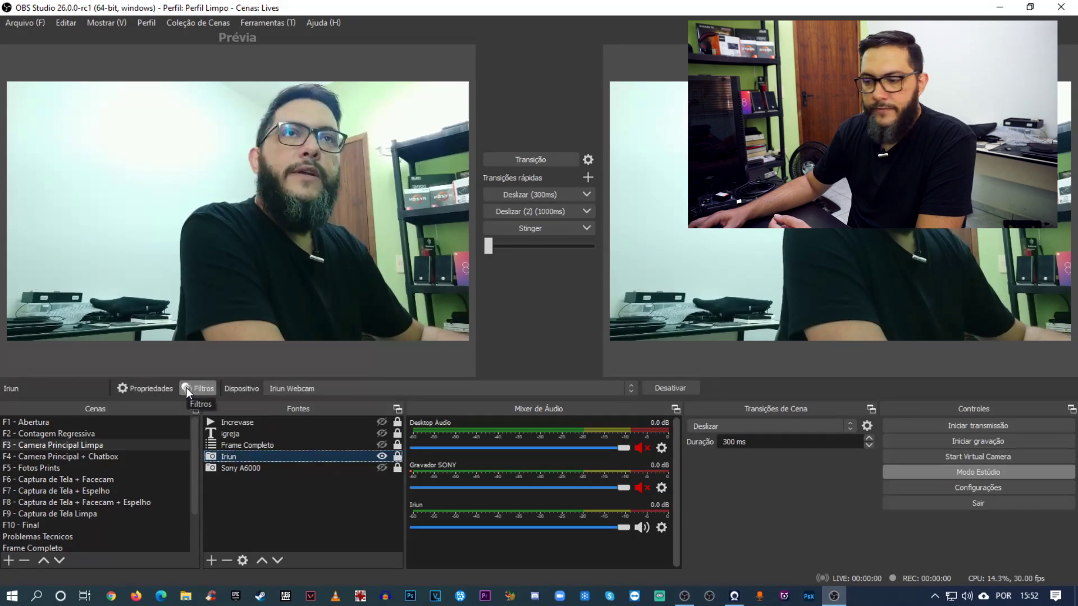
left_click(186, 388)
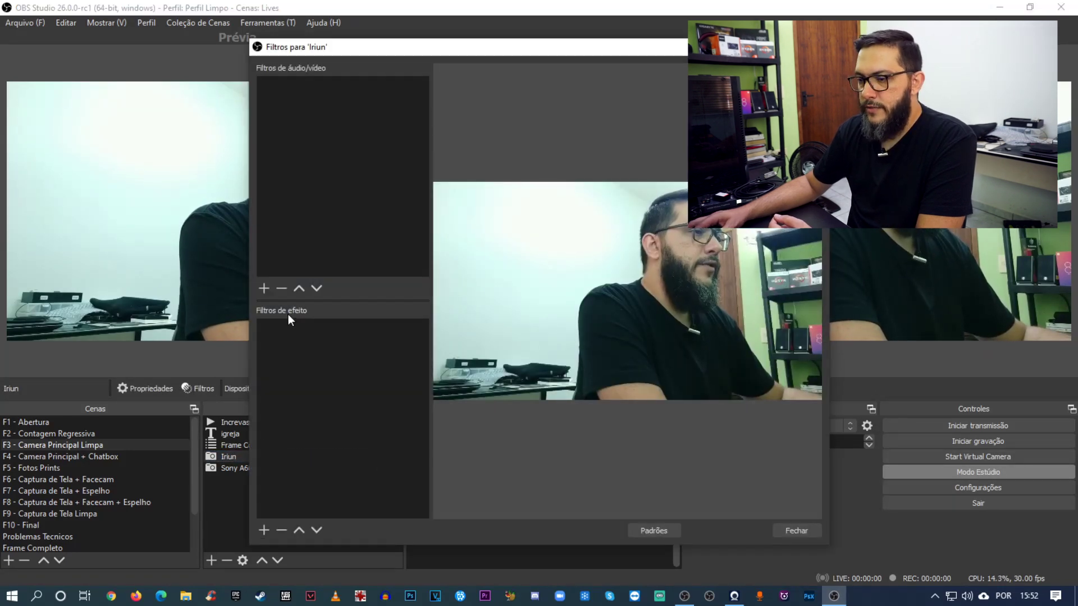
left_click(264, 530)
left_click(324, 177)
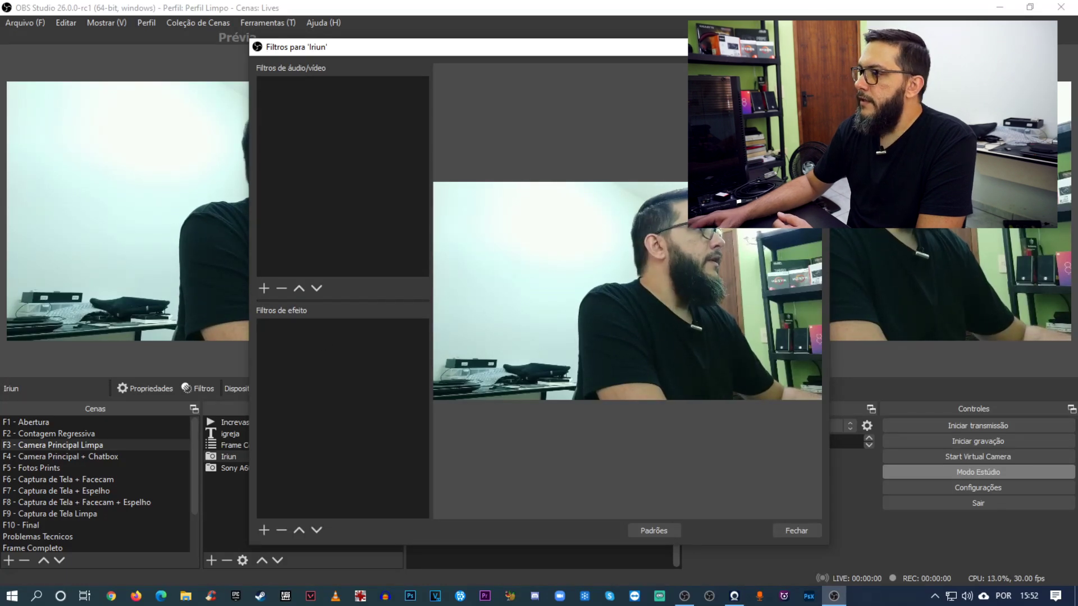
key("Escape")
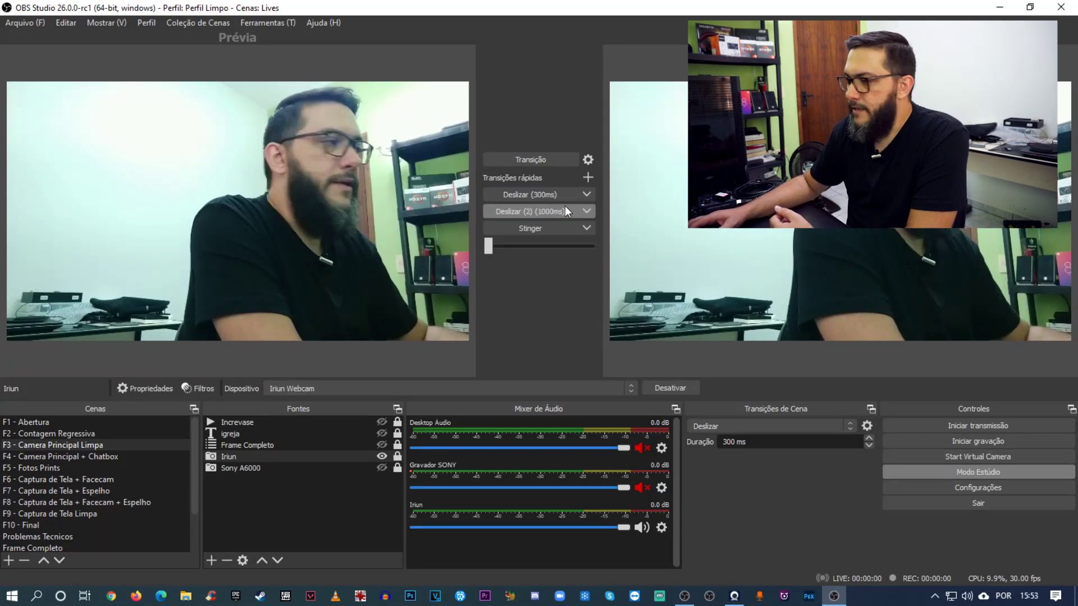
Start the virtual camera, switch to Zoom and open its video settings
left_click(959, 454)
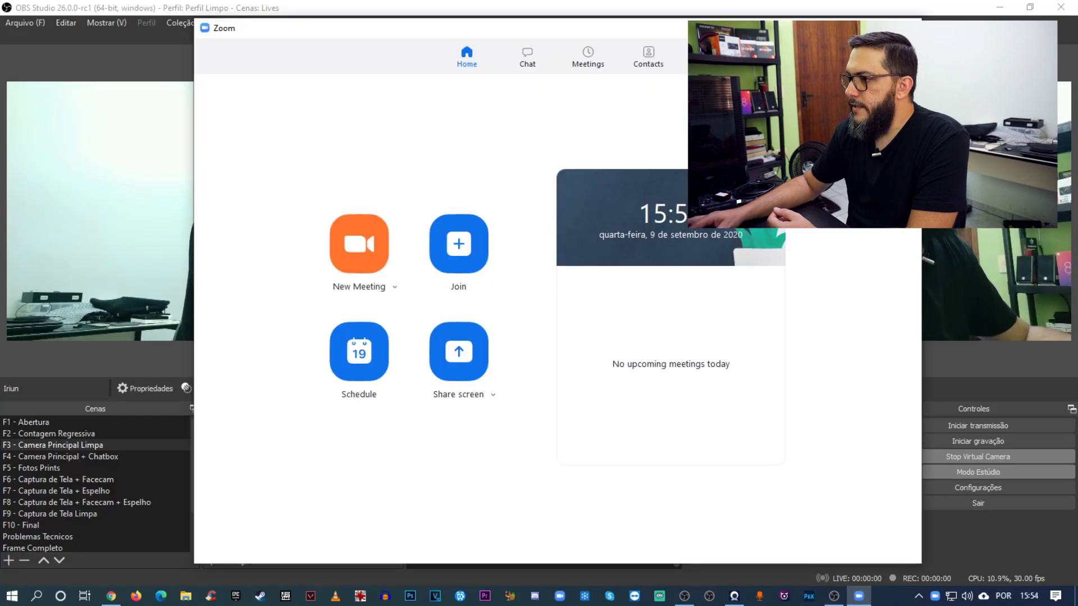
left_click(905, 85)
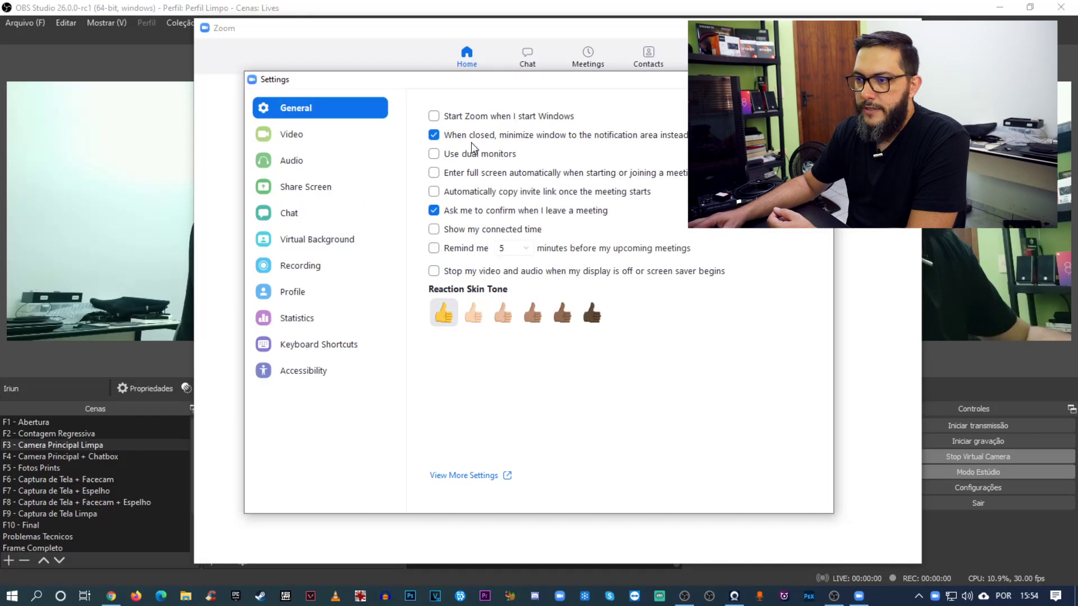
left_click(308, 139)
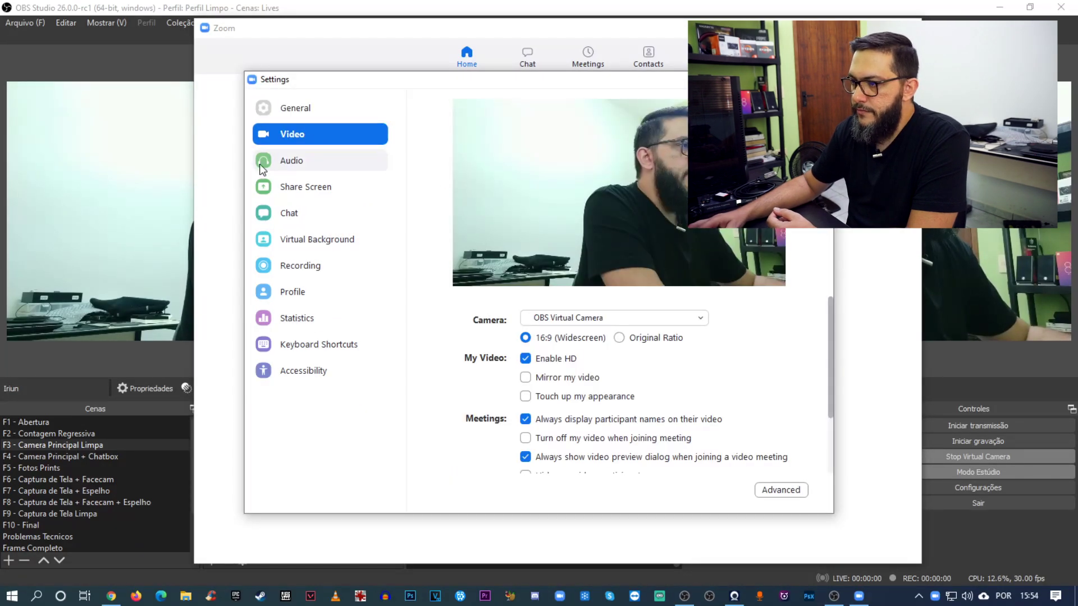
Set Zoom's camera to Iriun Webcam
left_click(562, 320)
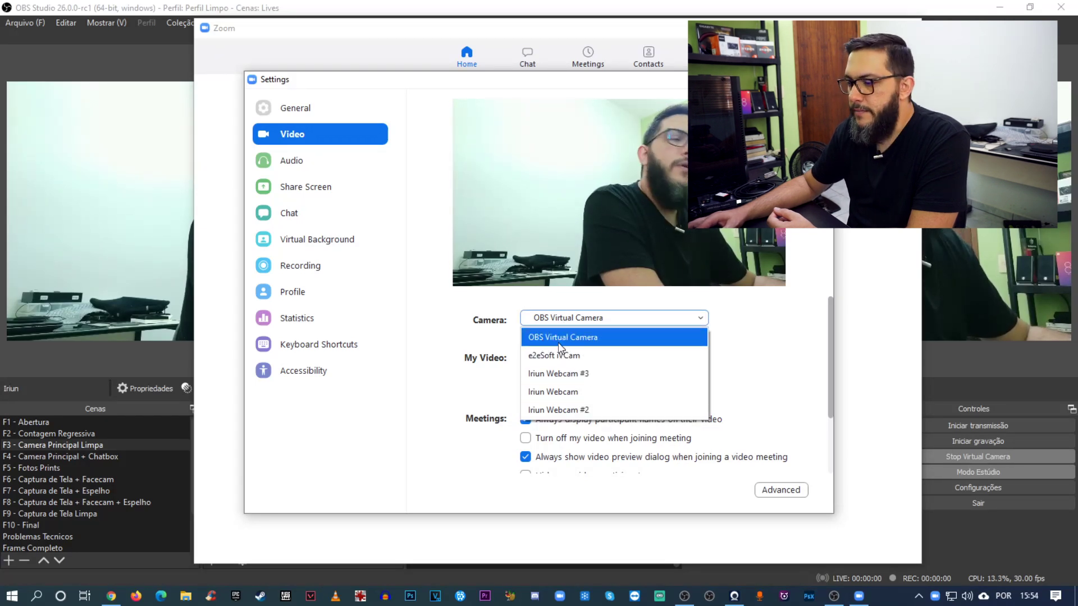
left_click(568, 393)
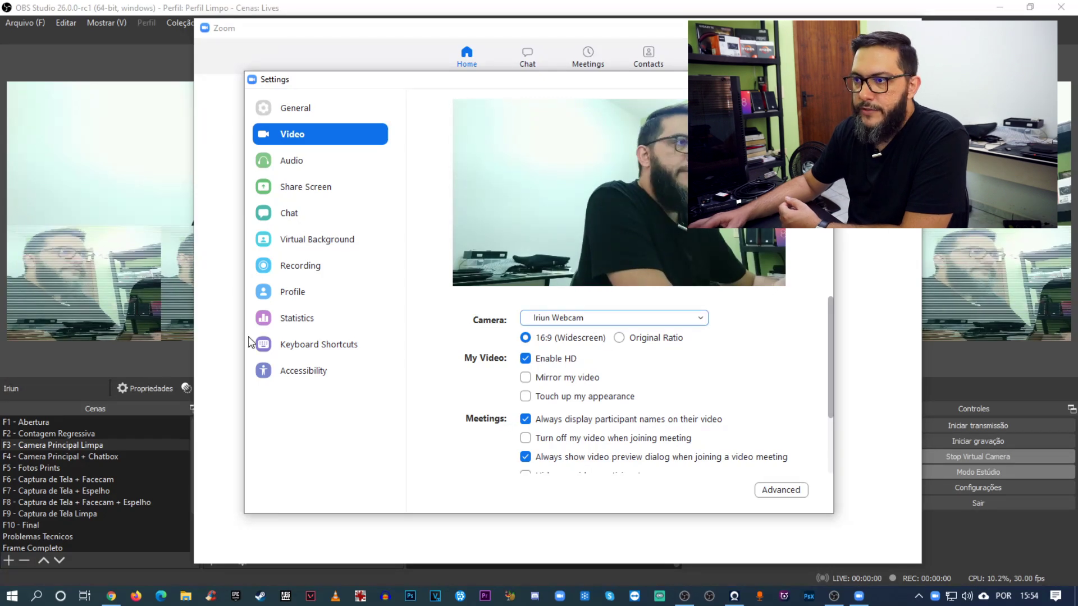
Switch back to OBS Studio and hide the Iriun source in the F3 - Camera Principal Limpa scene
left_click(432, 7)
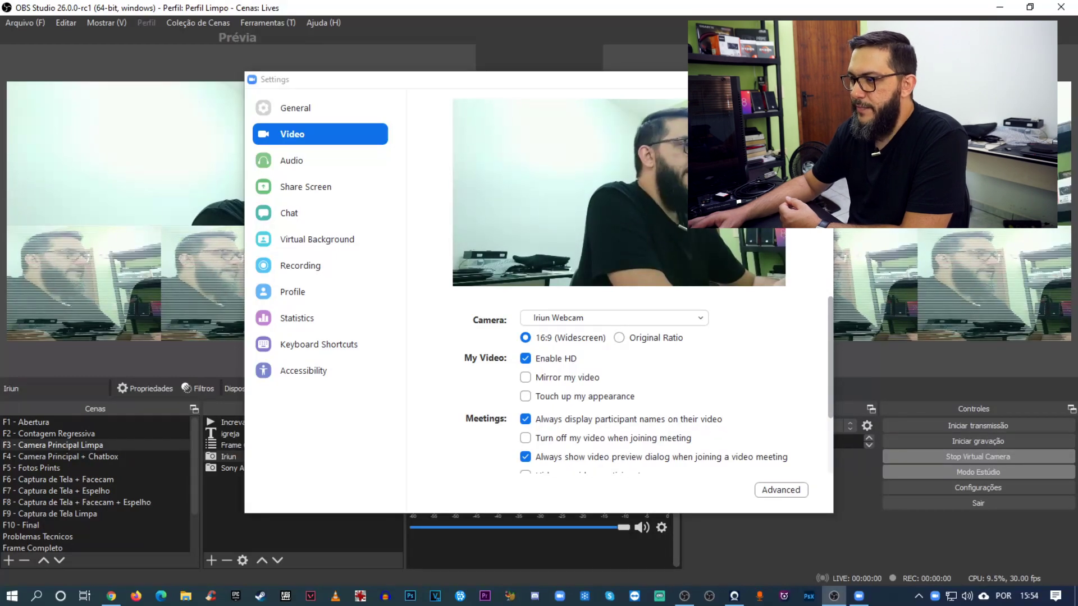
left_click(240, 453)
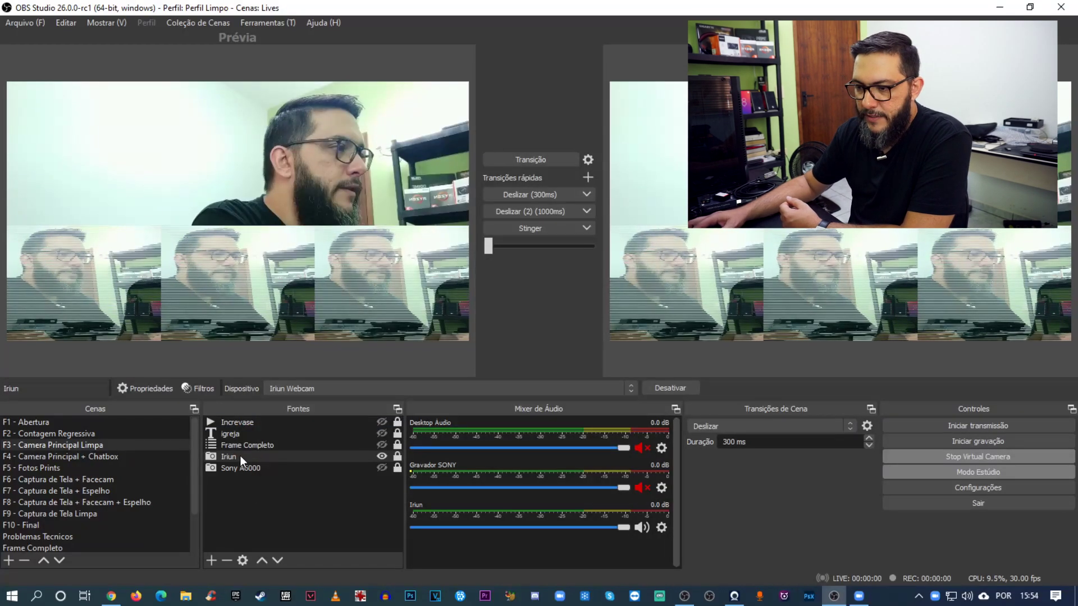
left_click(382, 456)
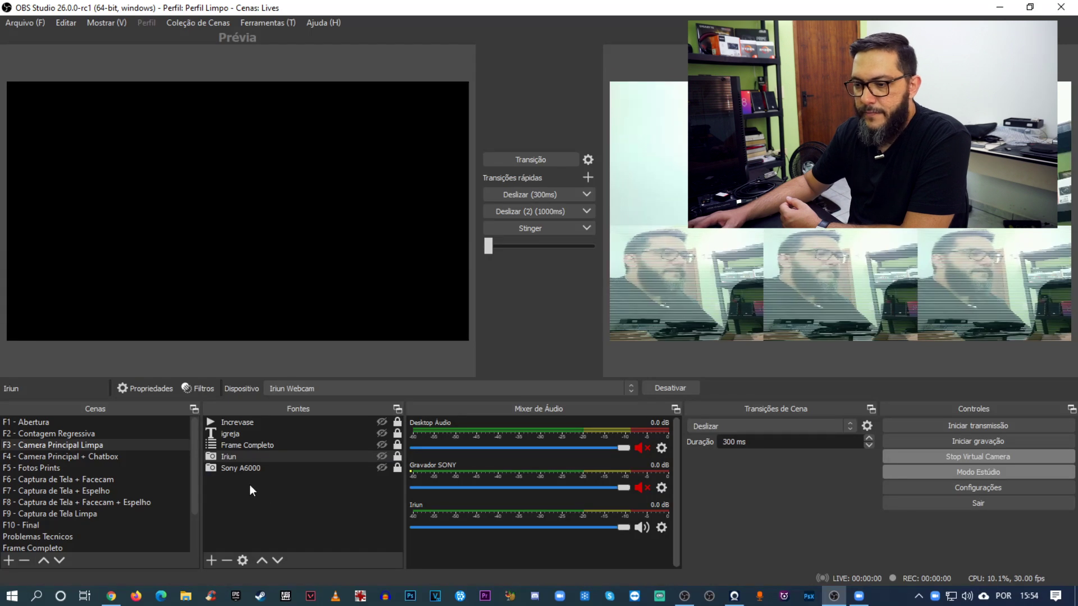
Show the Video Abertura + Timer source in the F2 - Contagem Regressiva scene and transition the scene to the program output
left_click(69, 434)
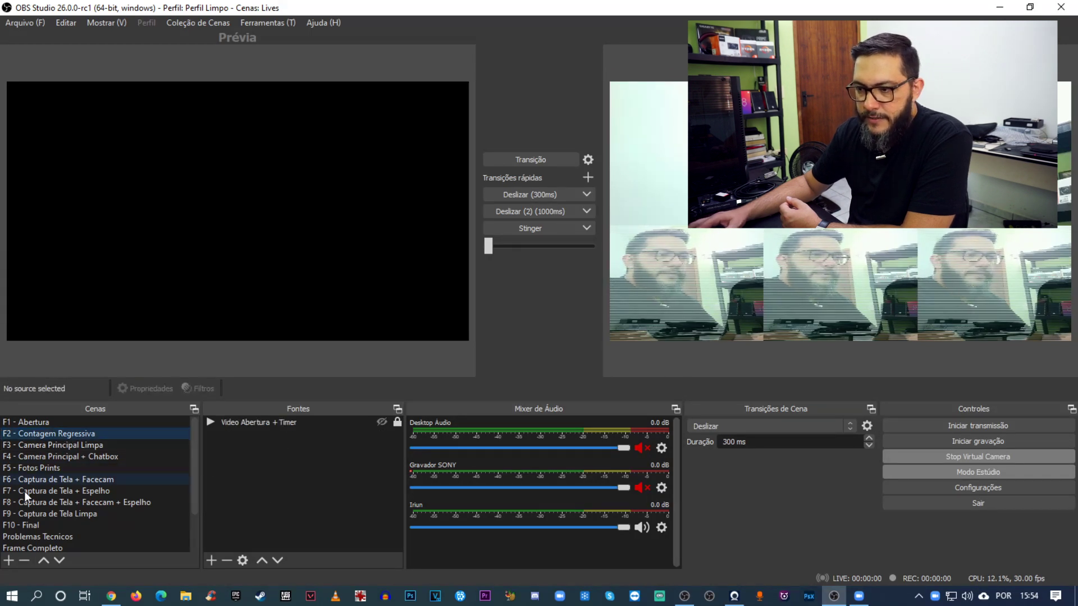
left_click(382, 422)
left_click(520, 158)
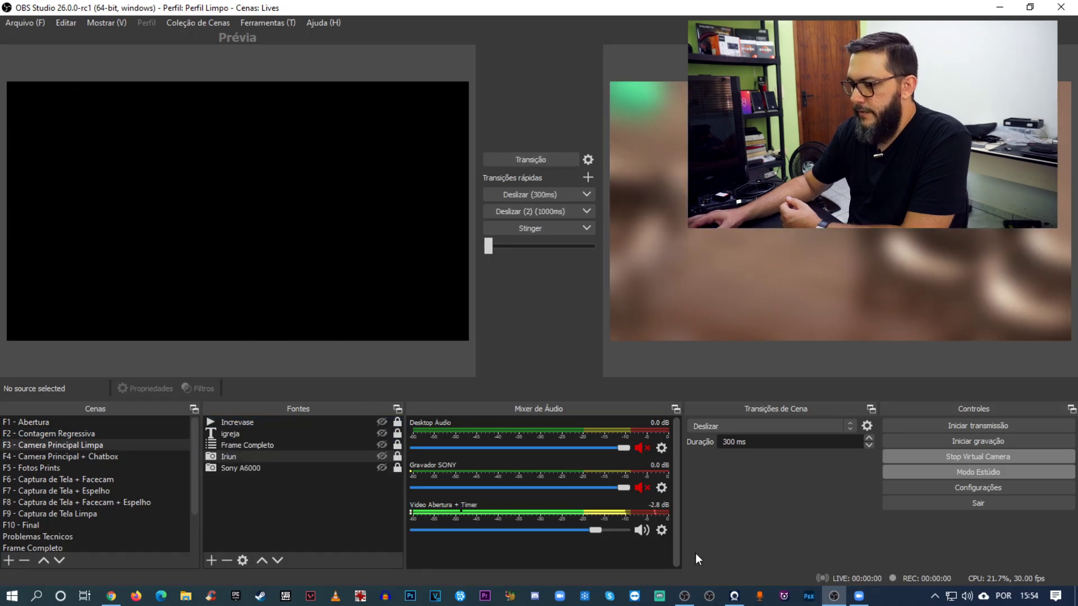
Switch to Zoom and set the camera in its video settings to OBS Virtual Camera
key("alt+Tab")
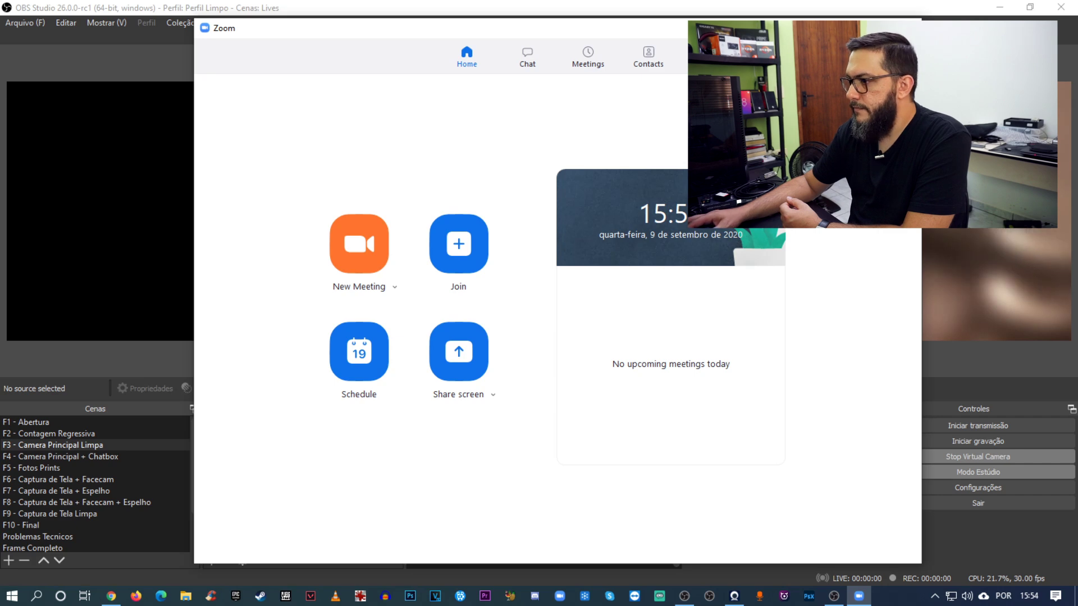
left_click(902, 87)
left_click(308, 146)
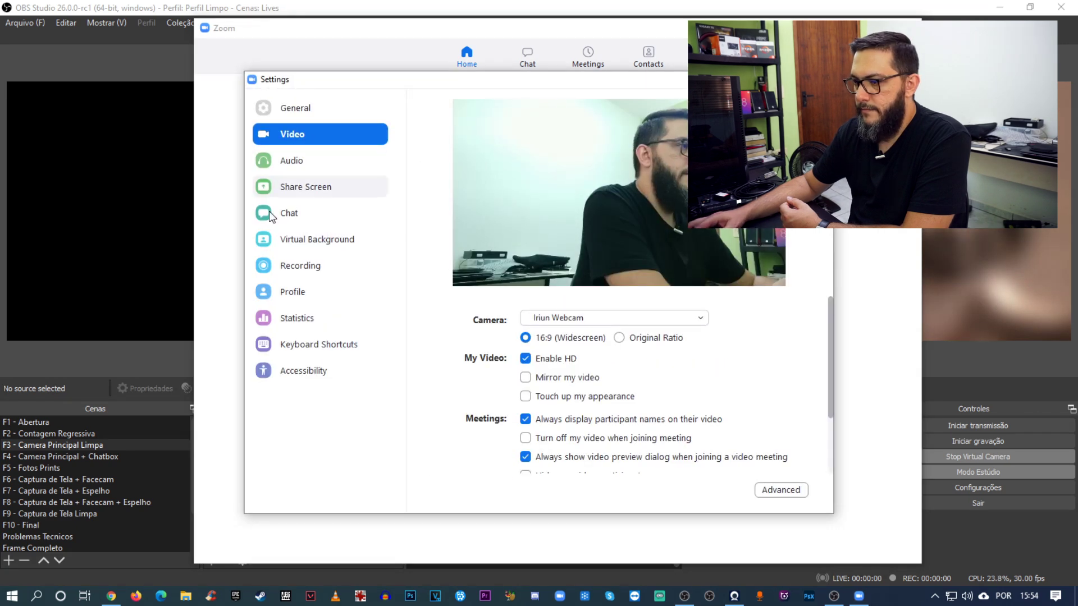
left_click(554, 317)
left_click(548, 391)
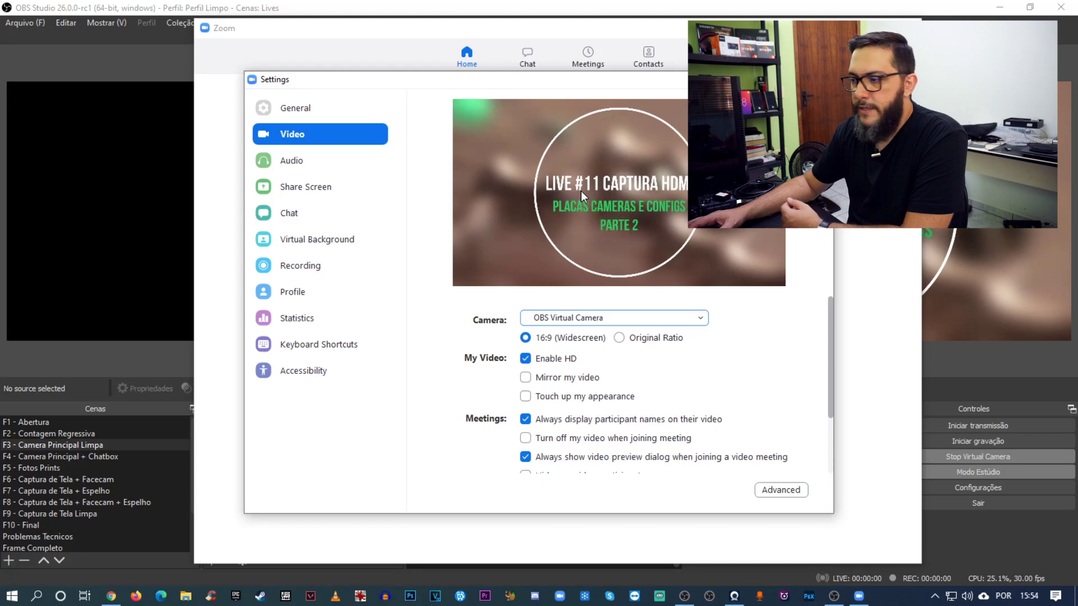
Return to OBS Studio and transition the F3 - Camera Principal Limpa scene to program, with F2 - Contagem Regressiva in the preview
key("alt+Tab")
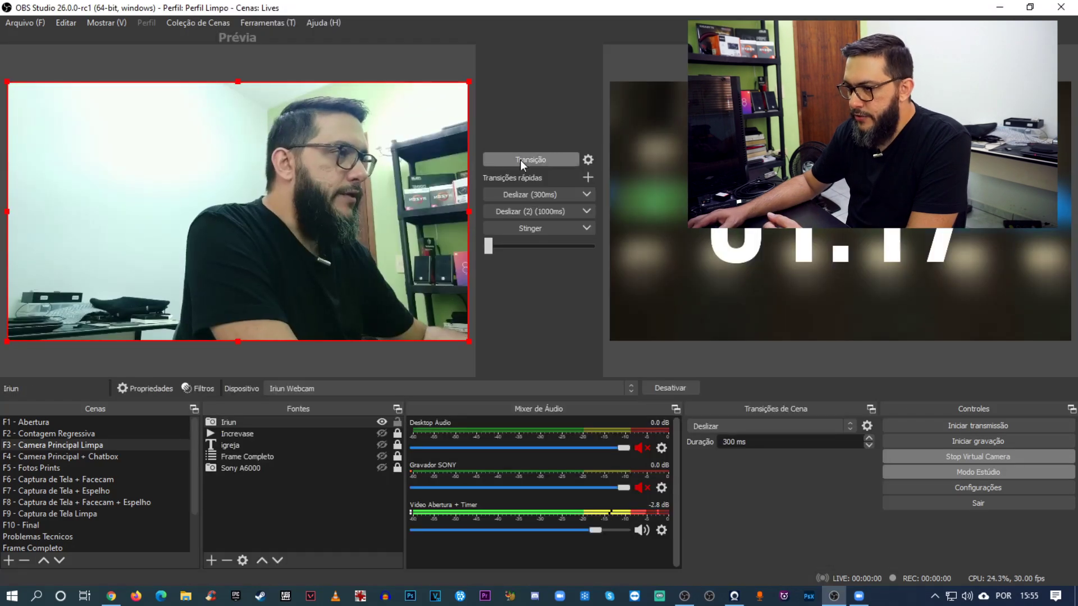
left_click(522, 158)
key("F2")
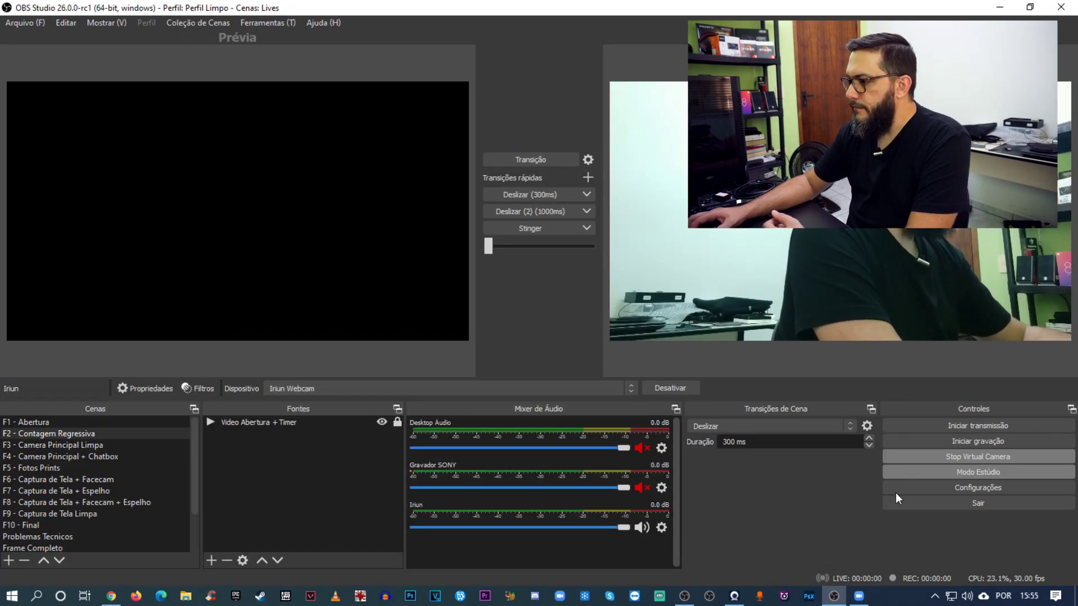
Turn off Studio Mode and stop the virtual camera
left_click(935, 473)
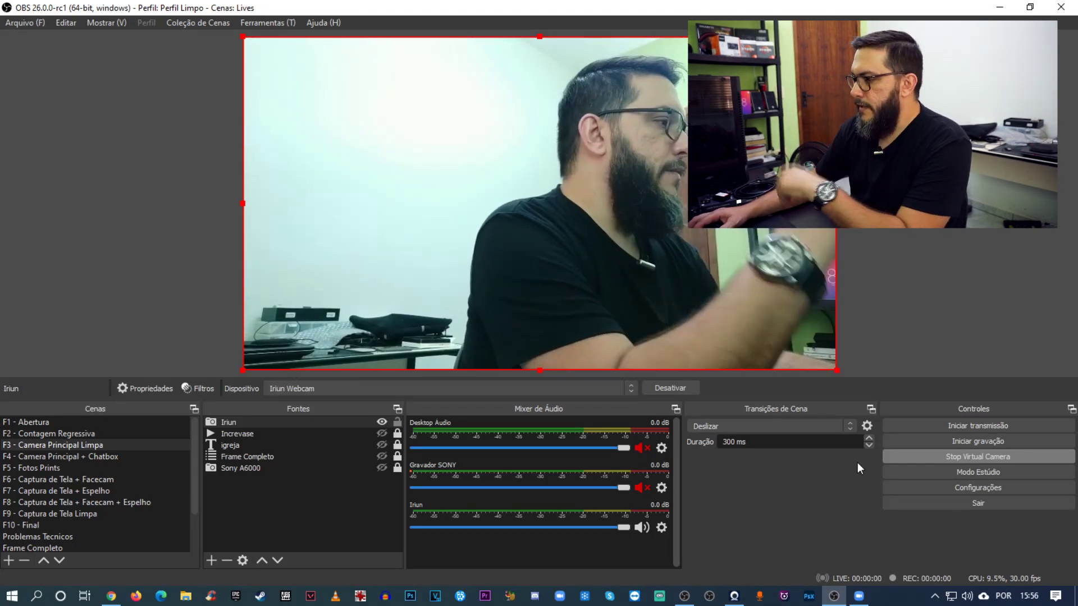
left_click(951, 457)
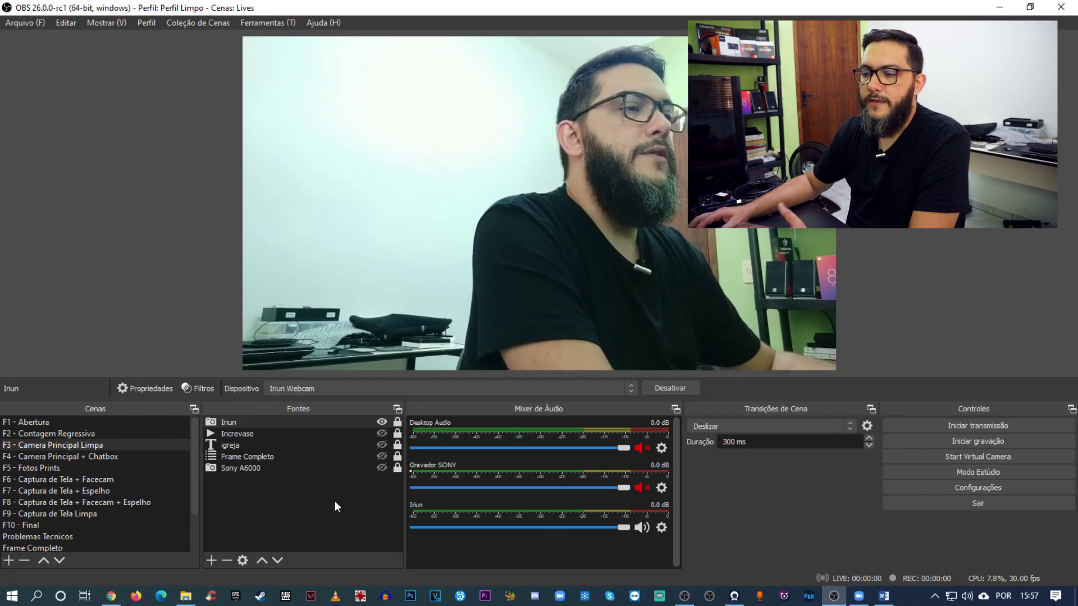
In the F2 - Contagem Regressiva scene, pause and resume the Video Abertura + Timer video, and skip its playback ahead to about 1:25
left_click(81, 433)
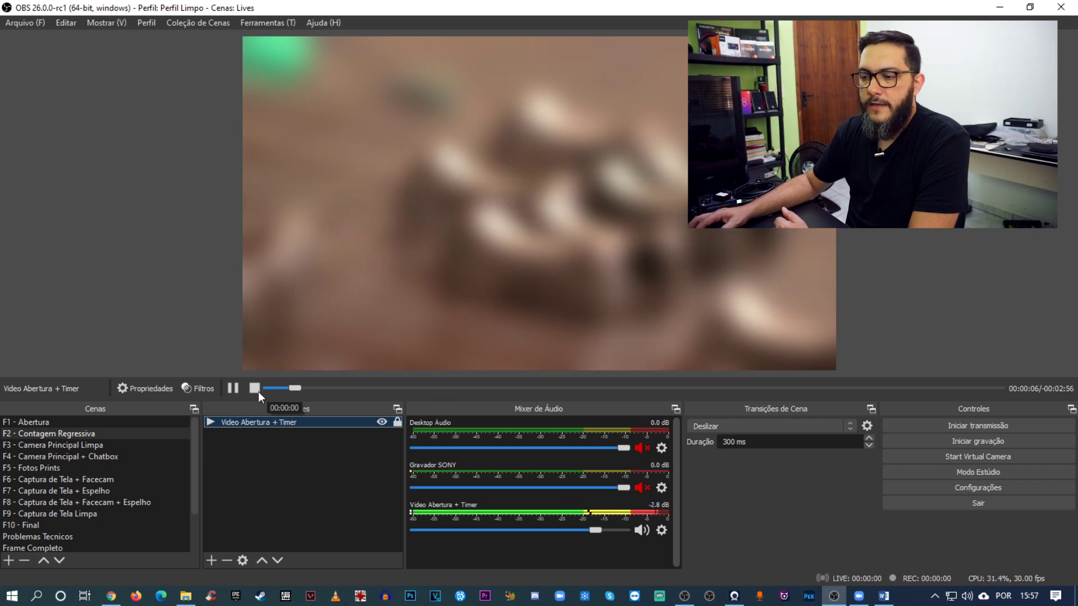
left_click(233, 388)
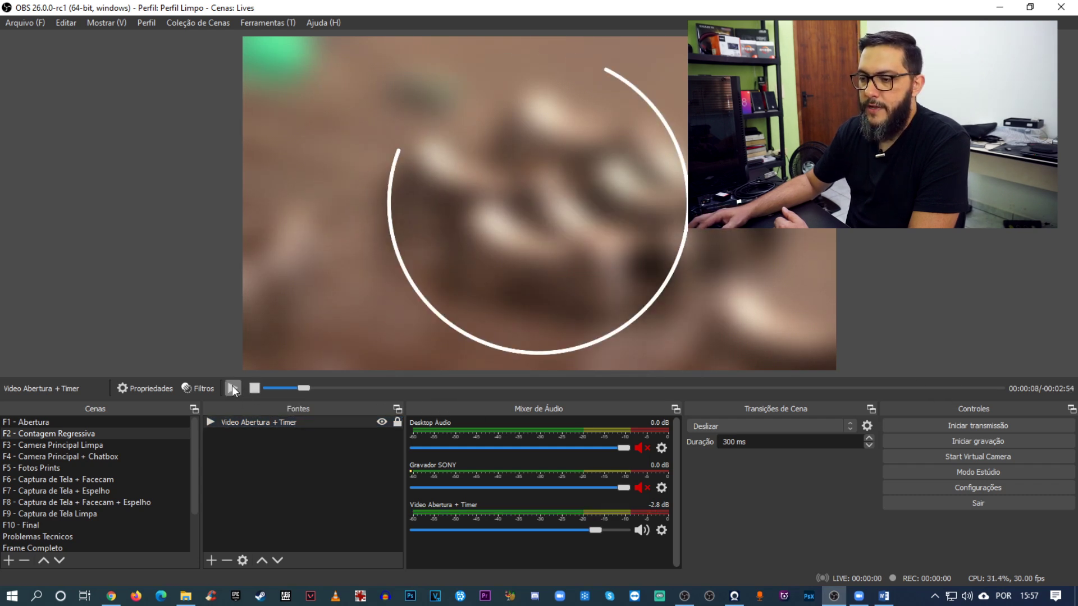
left_click(232, 388)
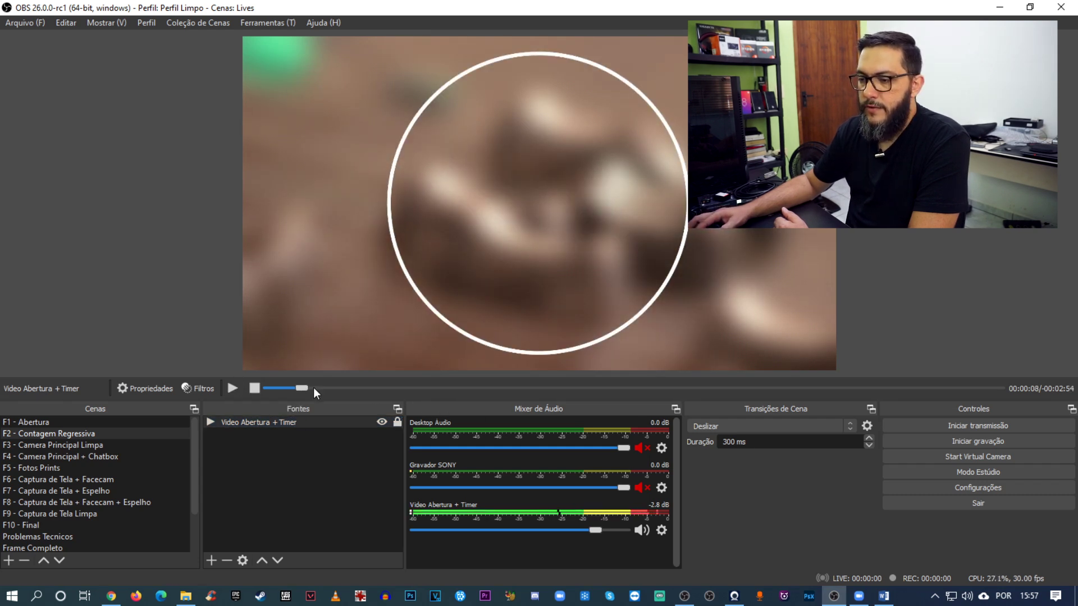
left_click_drag(313, 387, 534, 389)
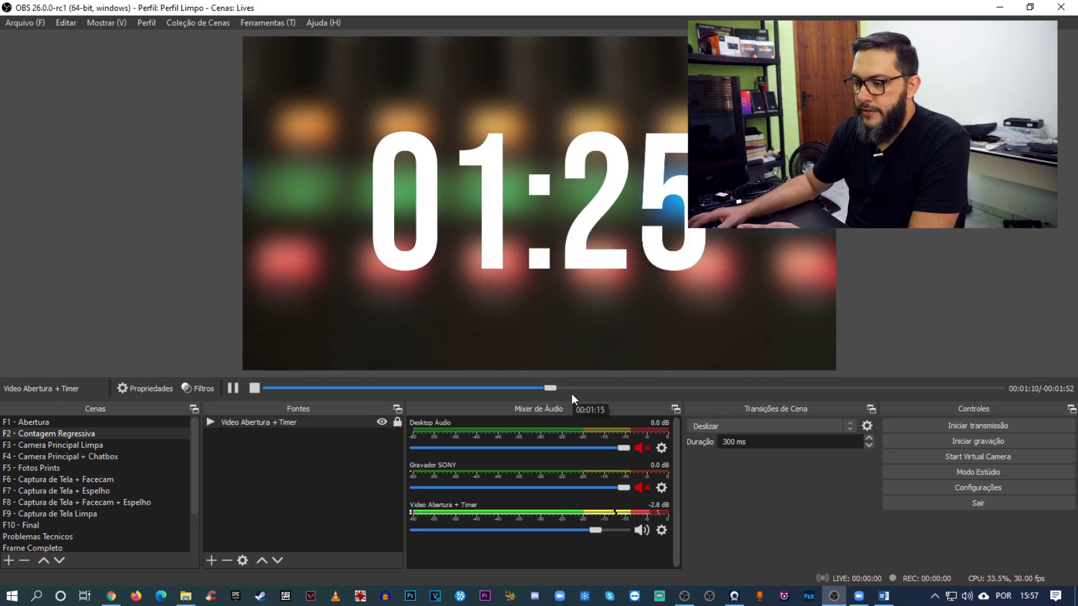
left_click(610, 388)
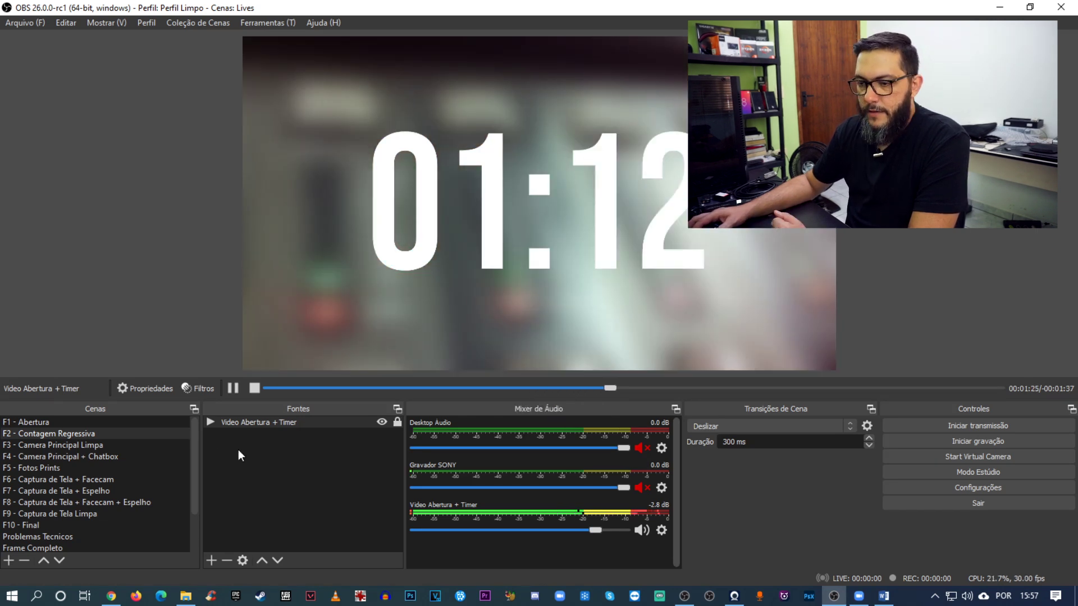
In the F1 - Abertura scene, open the font and colour choosers of the Assunto text source, cancelling each without changes
left_click(26, 421)
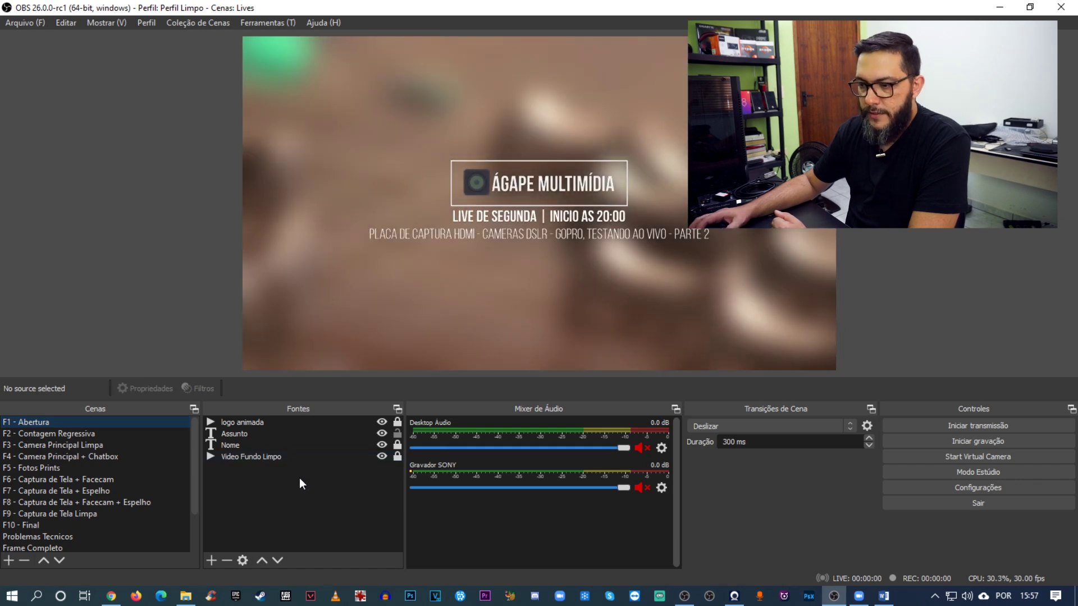
left_click(239, 435)
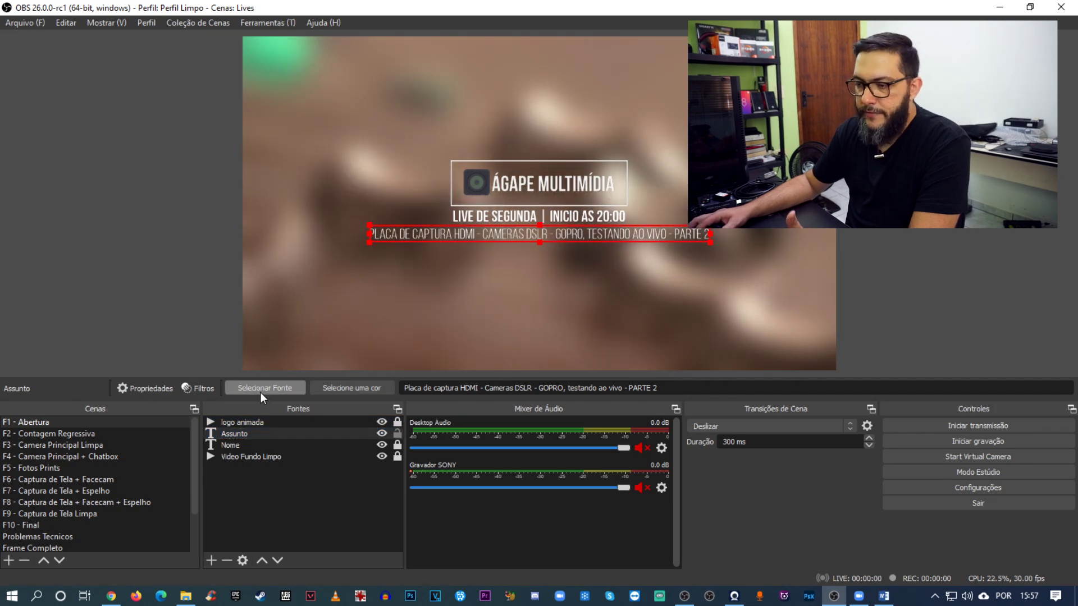
left_click(261, 393)
left_click(670, 407)
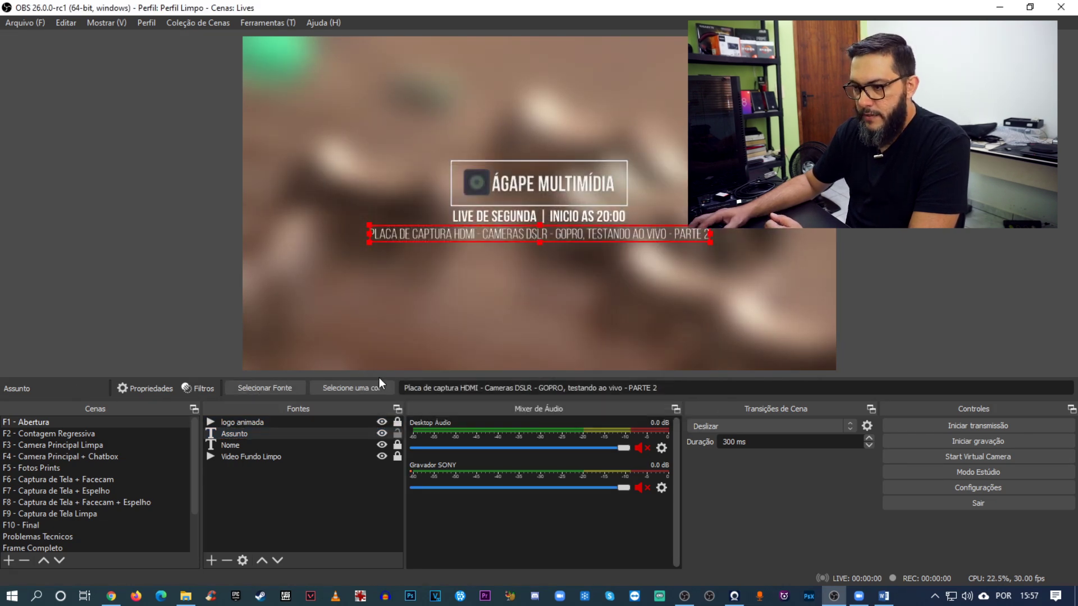
left_click(346, 387)
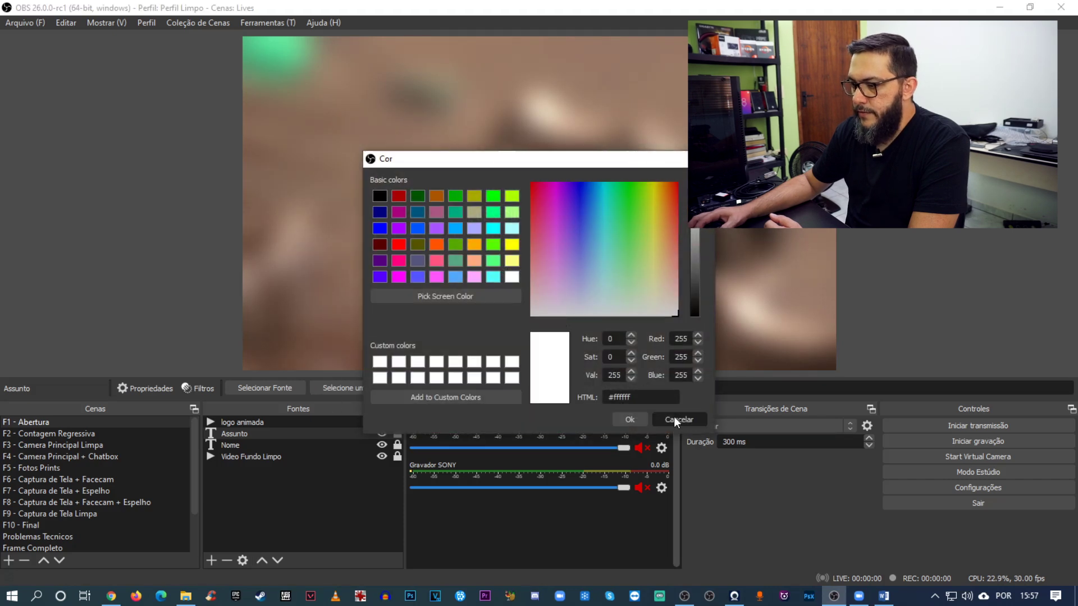
left_click(675, 422)
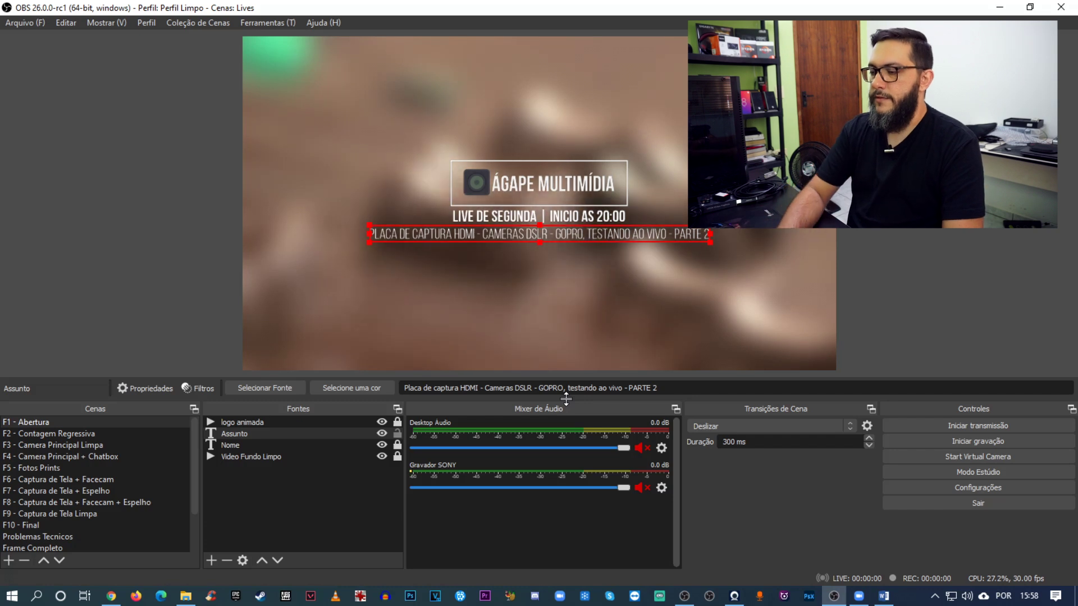
Remove "- PARTE 2" from the Assunto text so it ends with "testando ao vivo"
key("BackSpace")
key("BackSpace")
key("BackSpace")
key("BackSpace")
key("BackSpace")
key("BackSpace")
key("BackSpace")
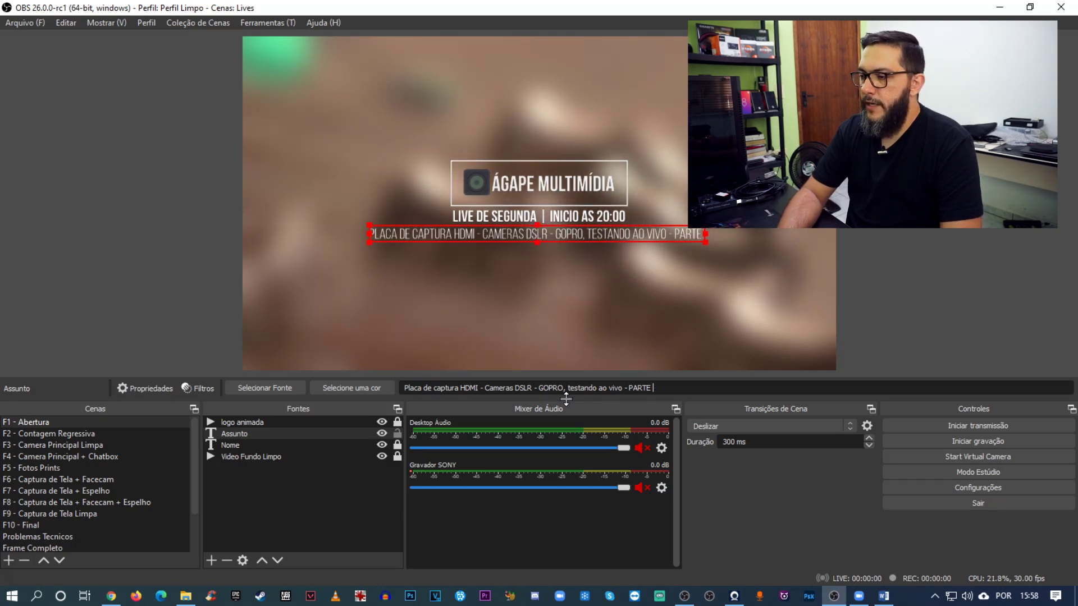
key("BackSpace")
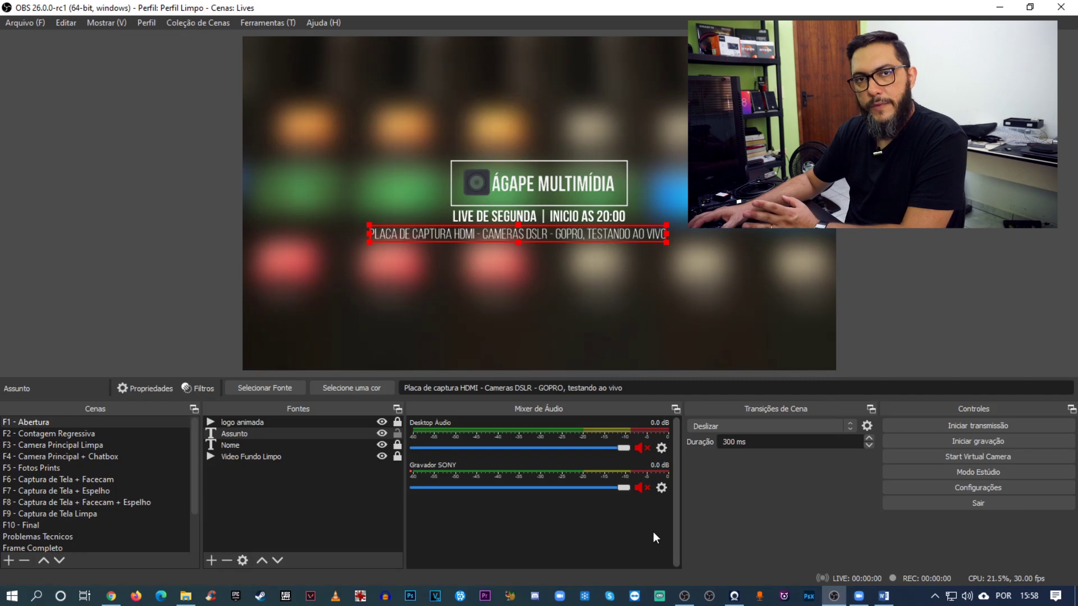
Add a Redução de ruídos filter to the Gravador SONY audio source with the RNNoise (higher quality) method
left_click(662, 487)
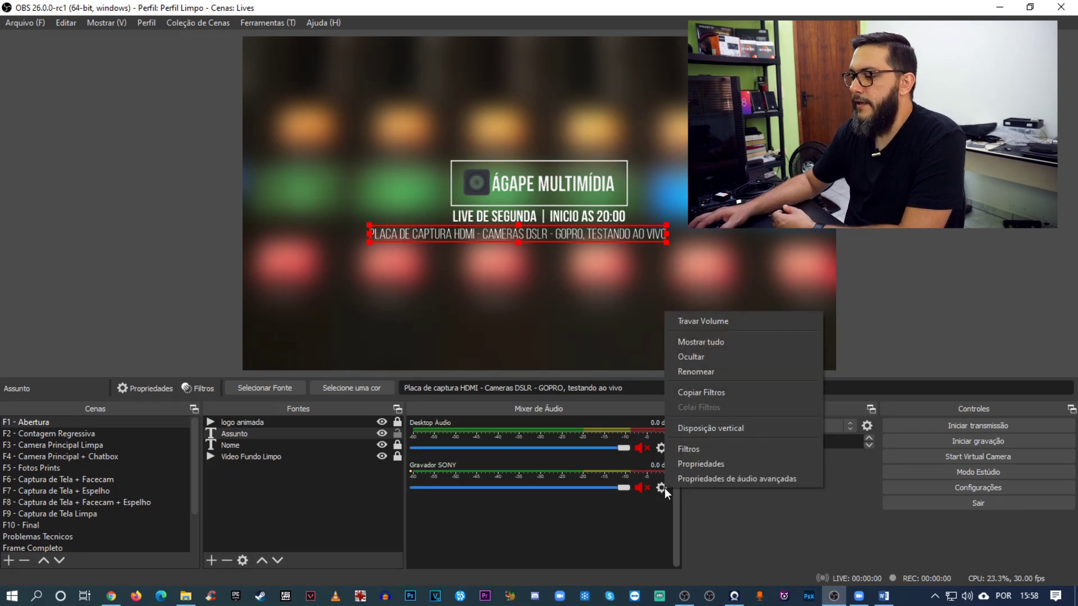
left_click(703, 449)
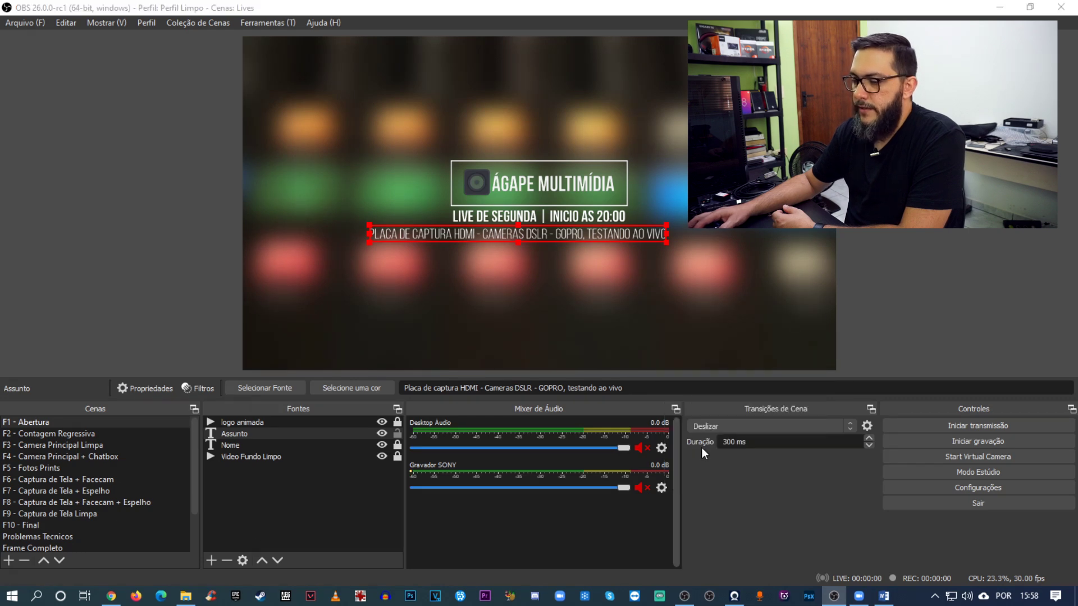
left_click(264, 529)
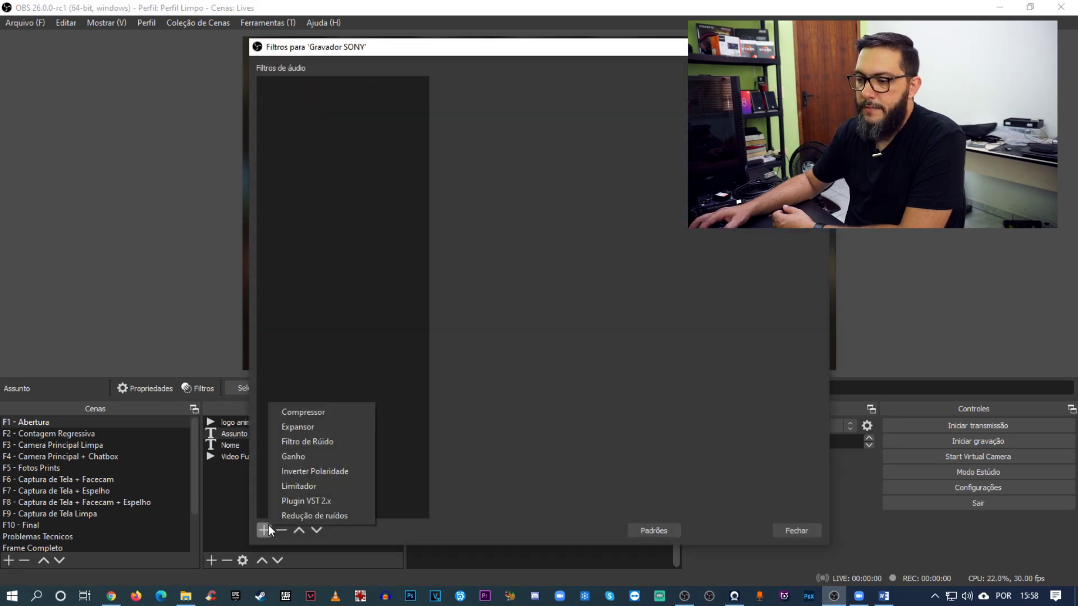
left_click(308, 516)
left_click(508, 320)
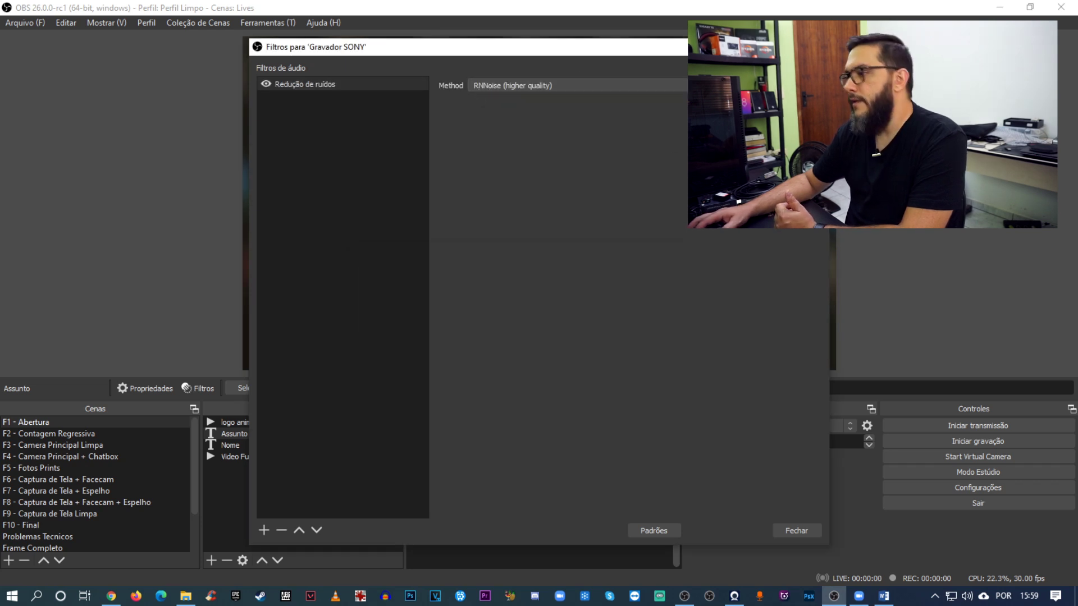
left_click(494, 85)
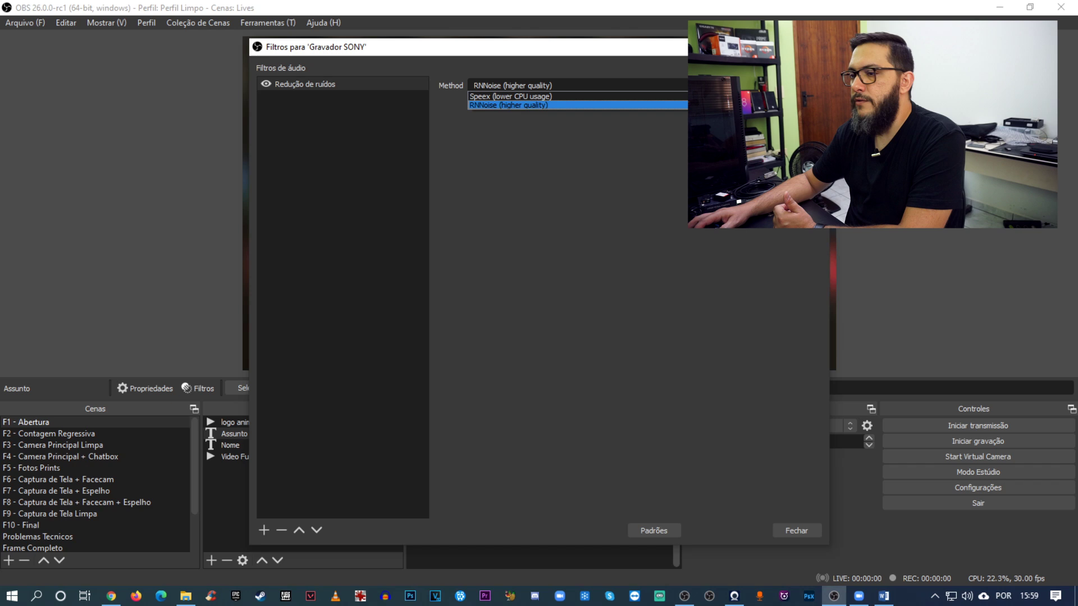
left_click(477, 105)
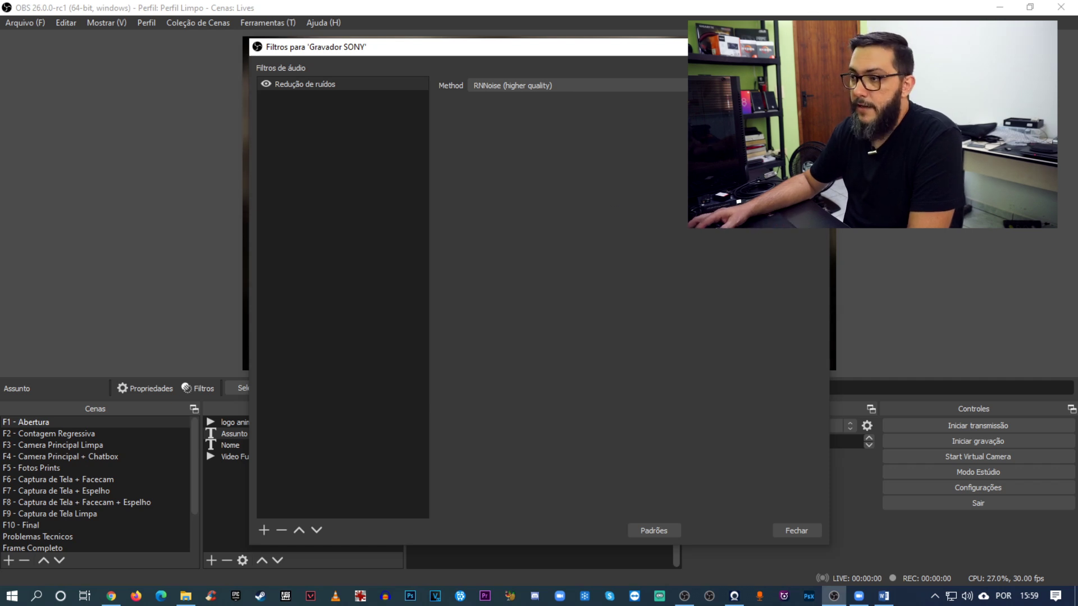
key("Escape")
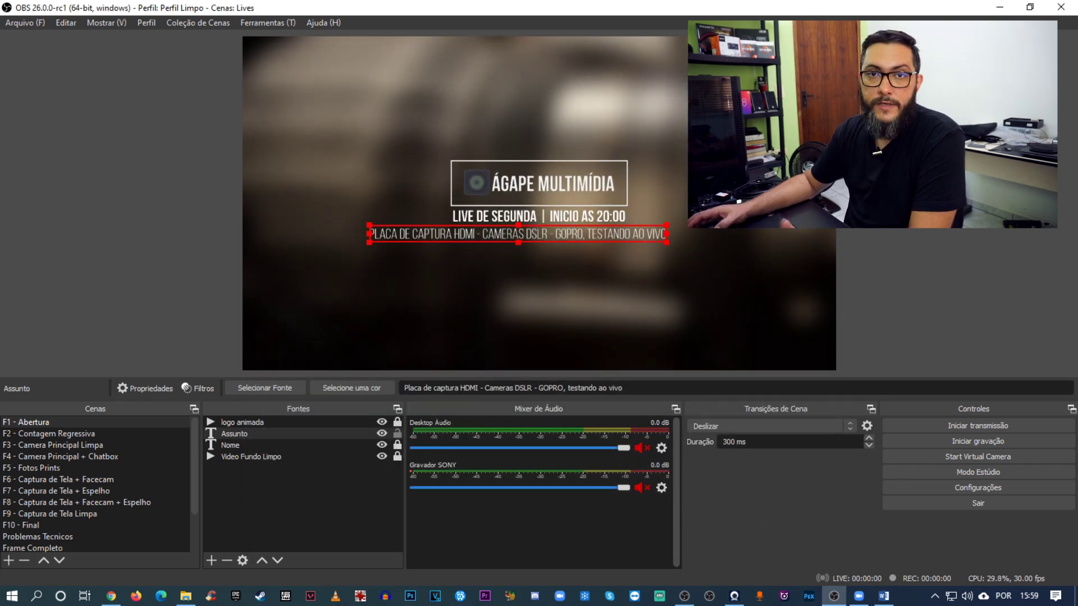
Deselect the Assunto text source in the preview
left_click(601, 236)
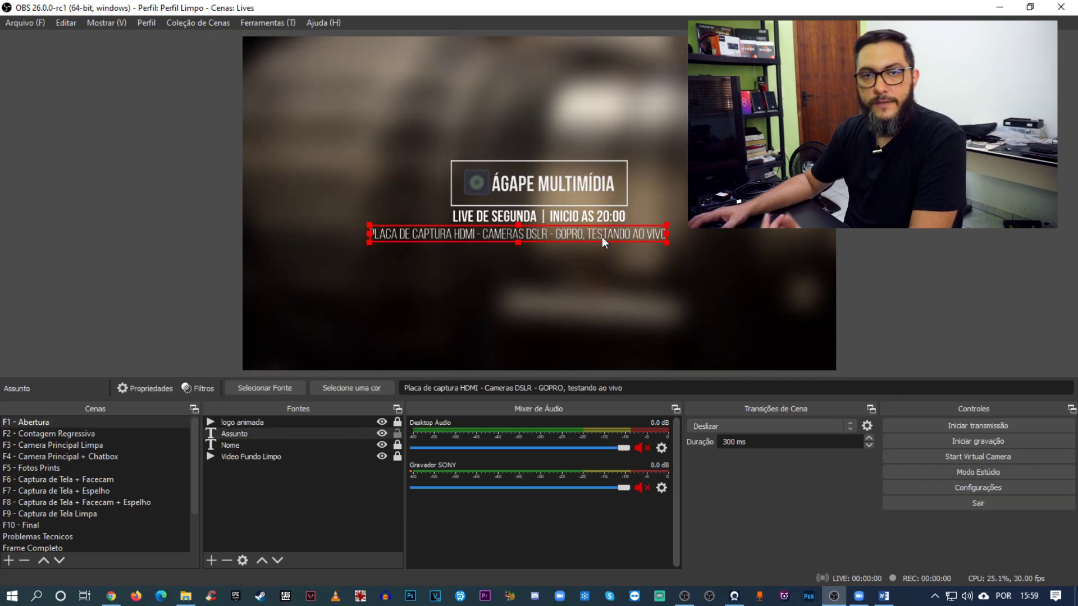
left_click(775, 258)
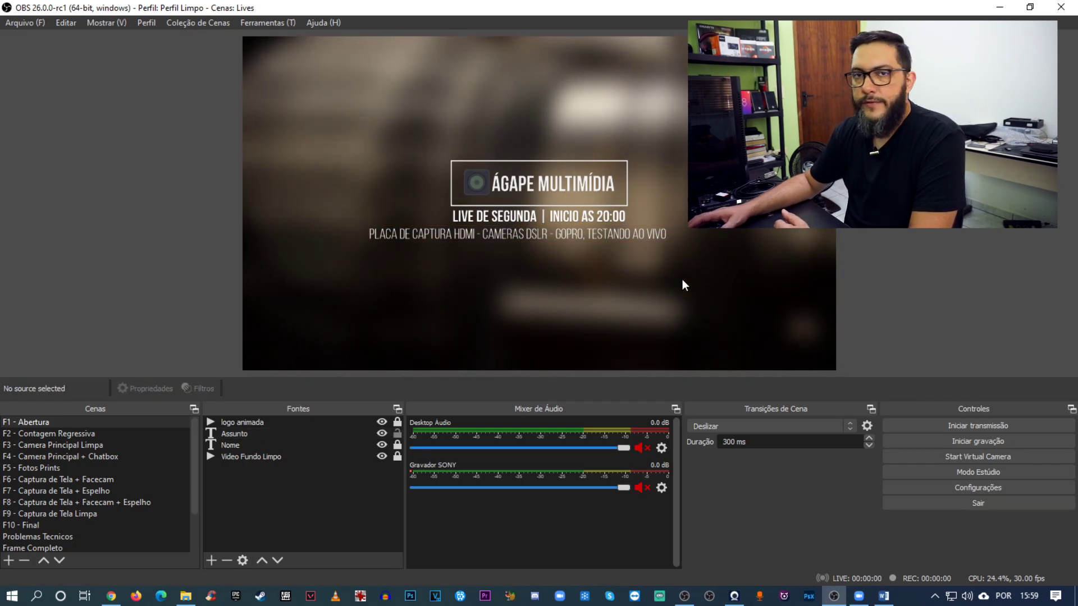